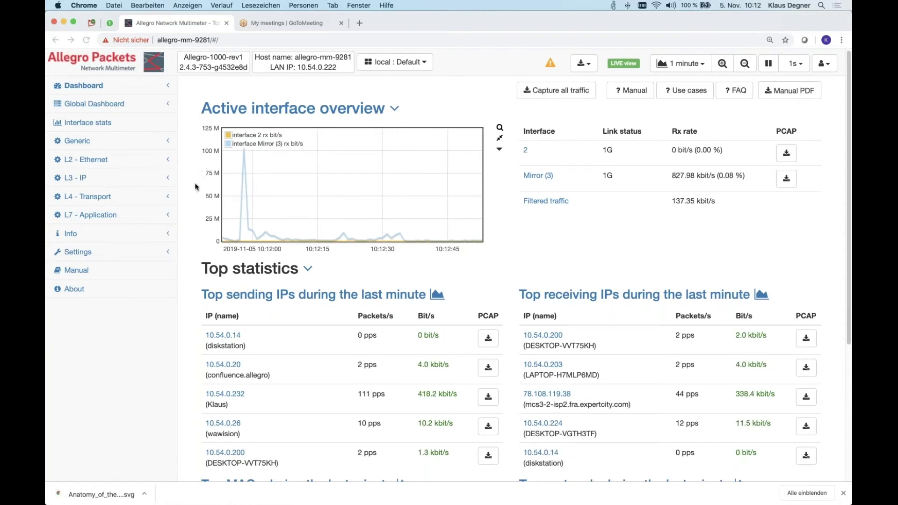
Set the dashboard's time range to the 1 day live statistics
left_click(114, 165)
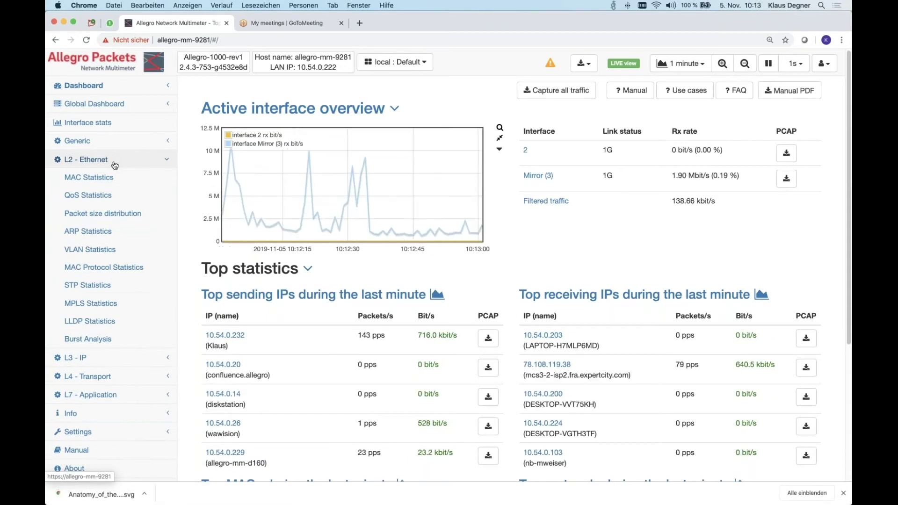
left_click(115, 164)
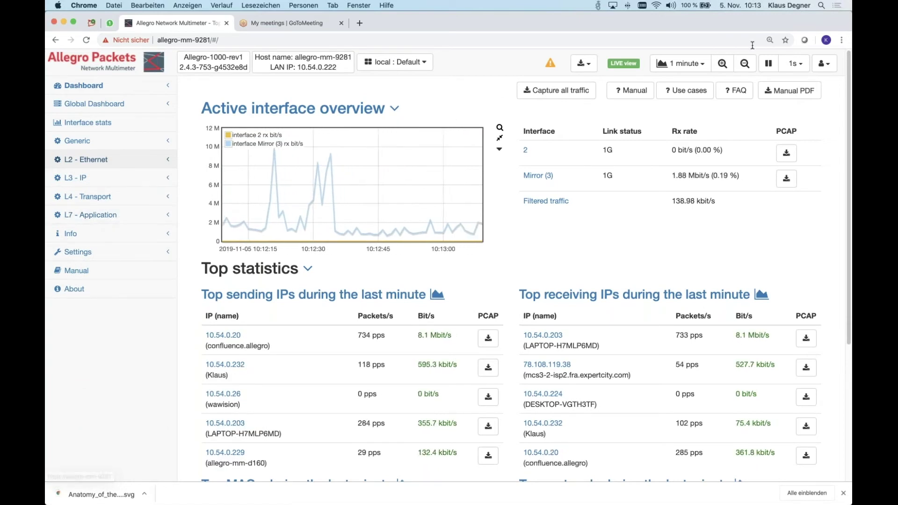
left_click(697, 68)
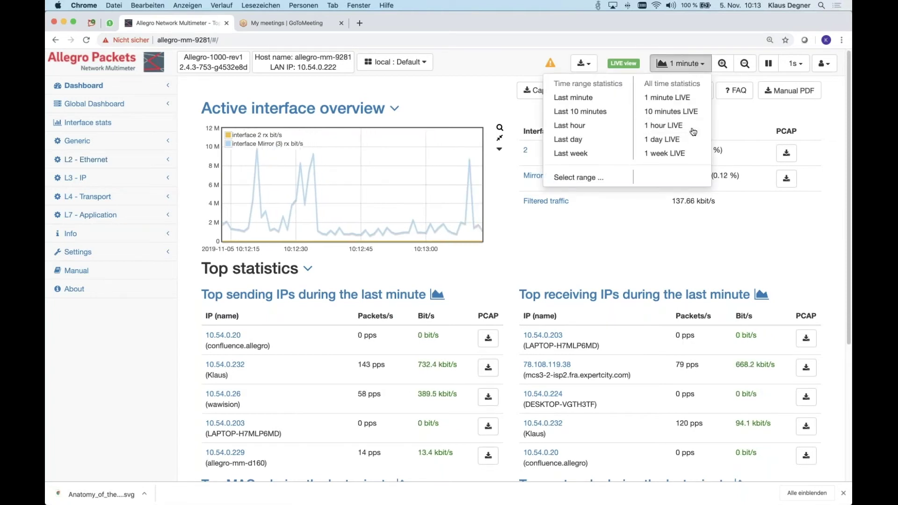
left_click(691, 142)
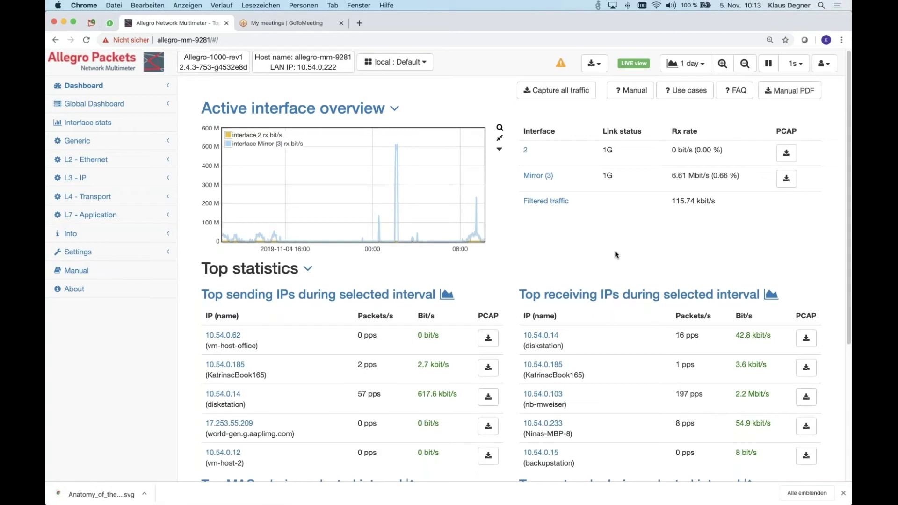
Zoom the interface graph to the overnight traffic peak, examine the top statistics for that interval, and reset to the live view
left_click(400, 192)
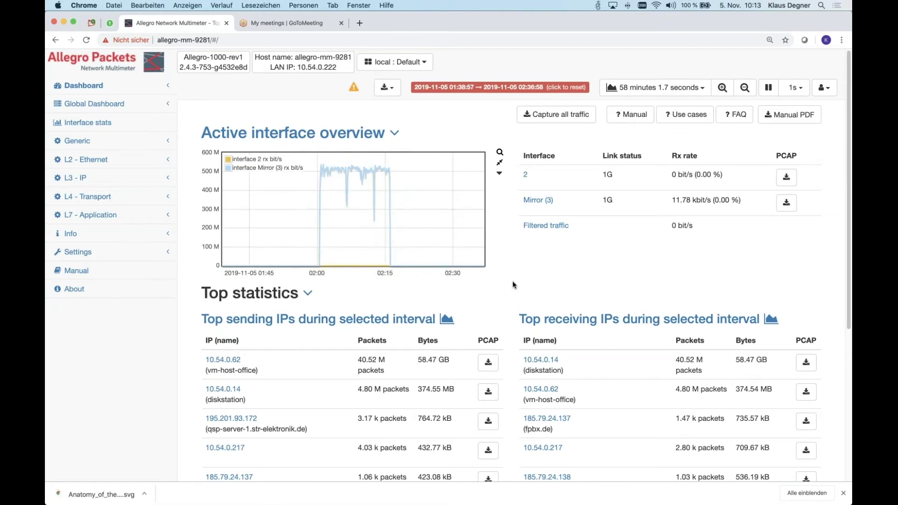
scroll(515, 377, "down", 3)
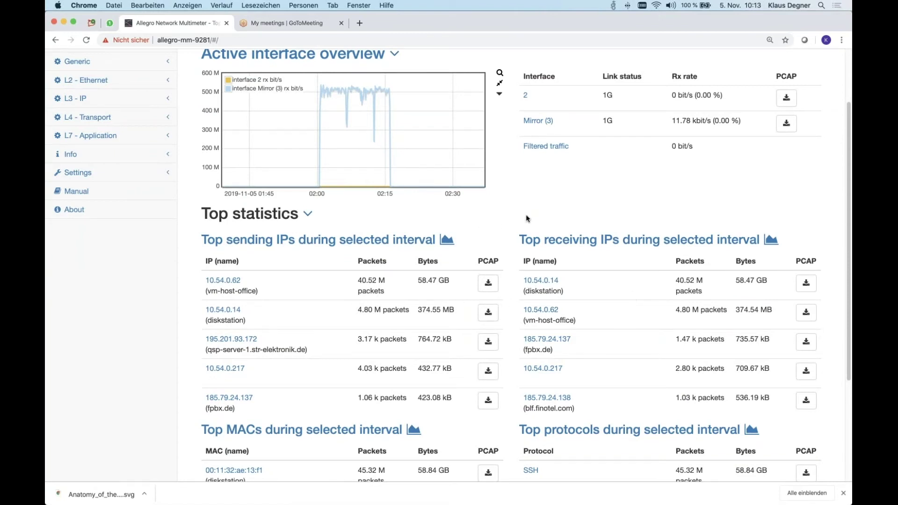
scroll(519, 221, "up", 3)
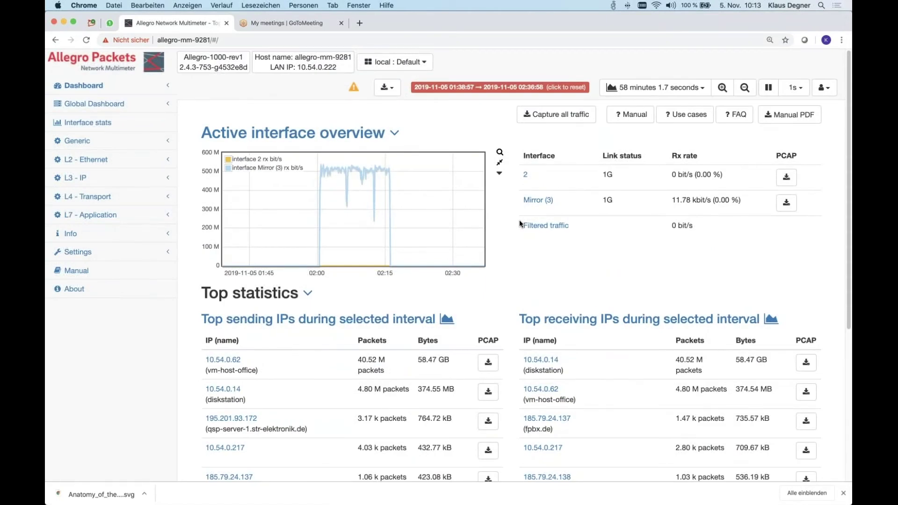
left_click(518, 85)
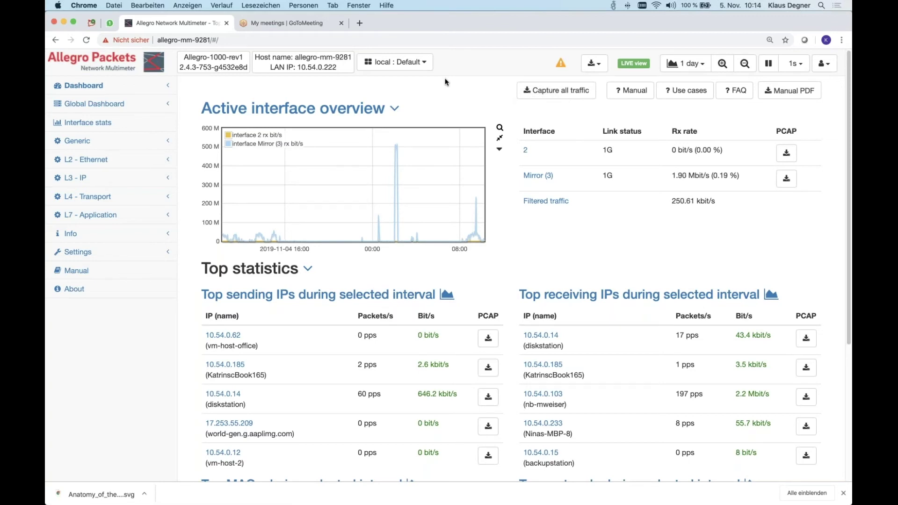
Open the layer 2 burst analysis and zoom the Mirror interface's utilization graph to about 20 minutes around the overnight burst
left_click(116, 161)
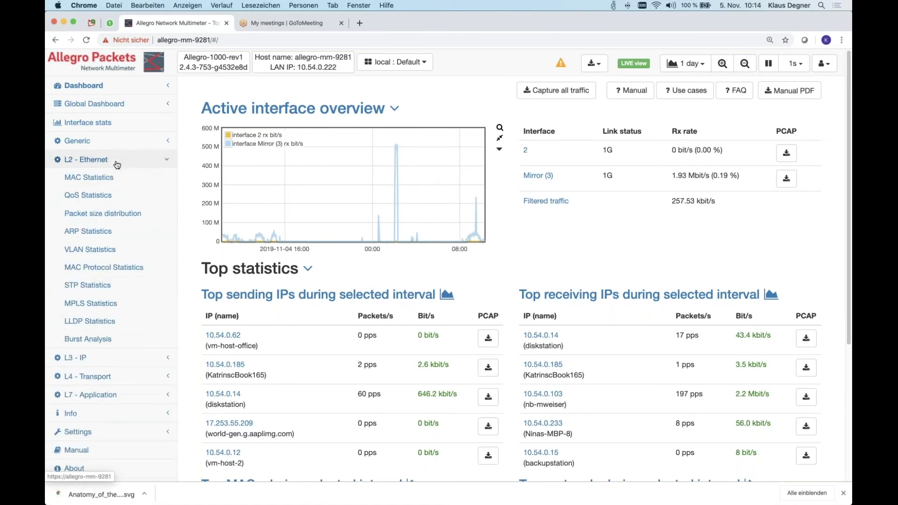
left_click(102, 342)
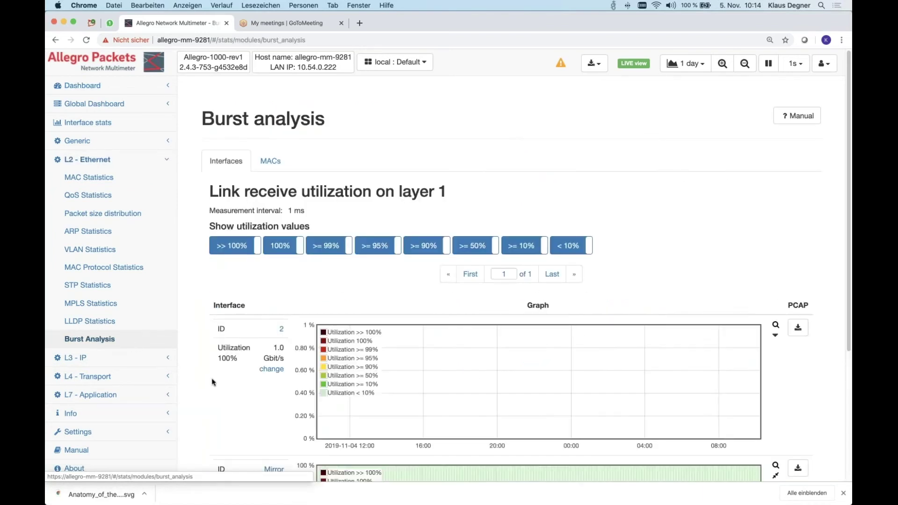
scroll(205, 390, "down", 3)
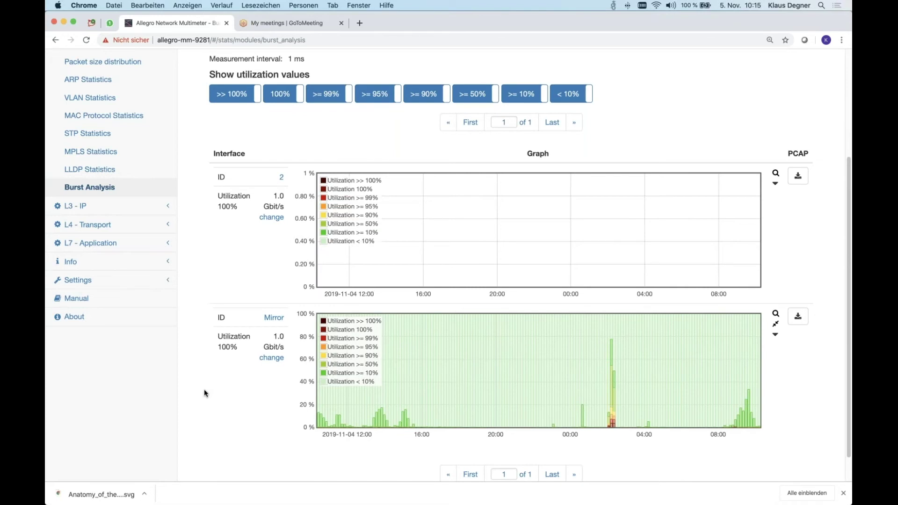
mouse_move(535, 399)
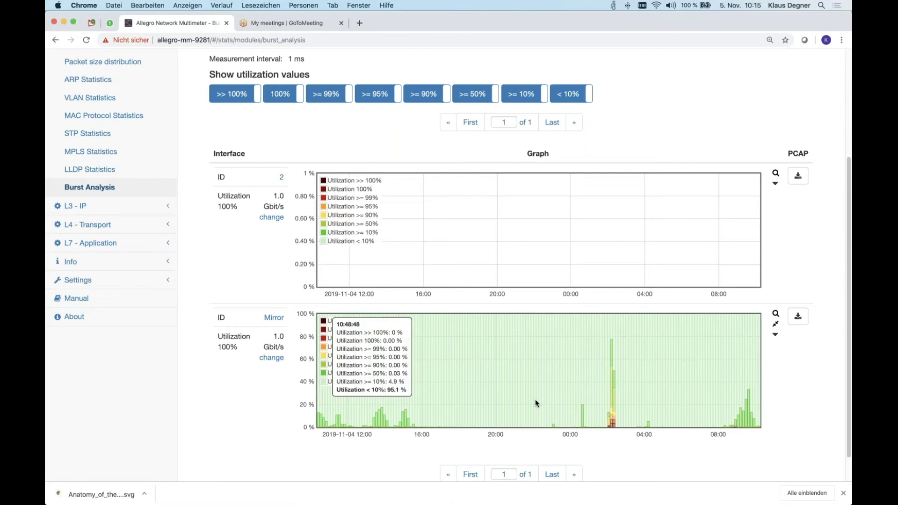
left_click(620, 403)
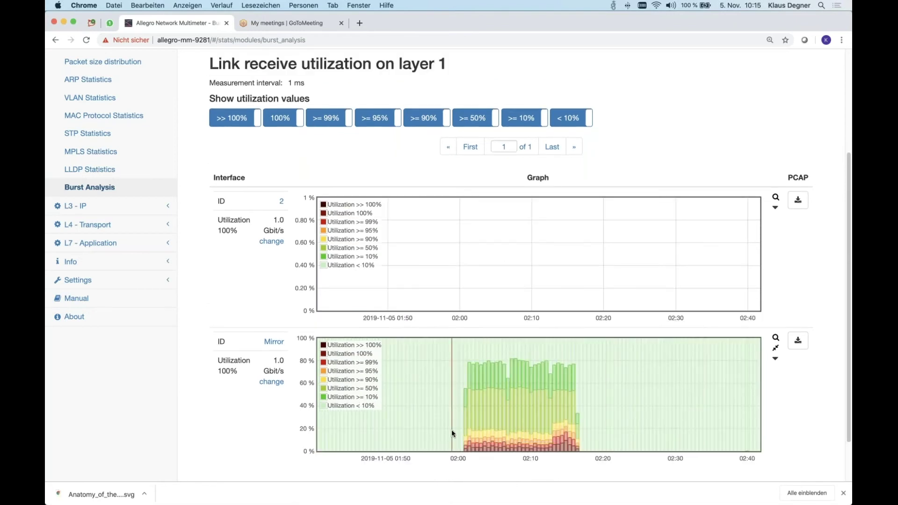
left_click_drag(605, 428, 595, 427)
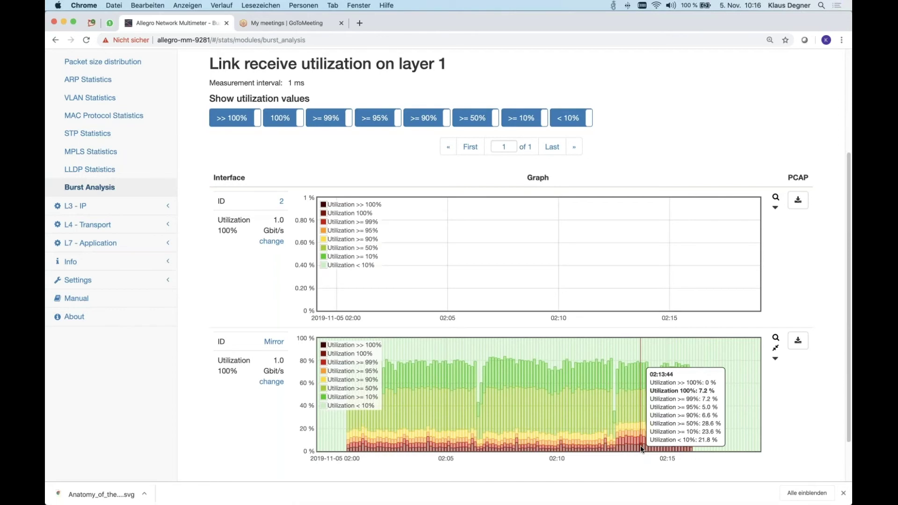
Return to the dashboard in the 1 day live view and open the layer 2 VLAN statistics
scroll(178, 290, "up", 5)
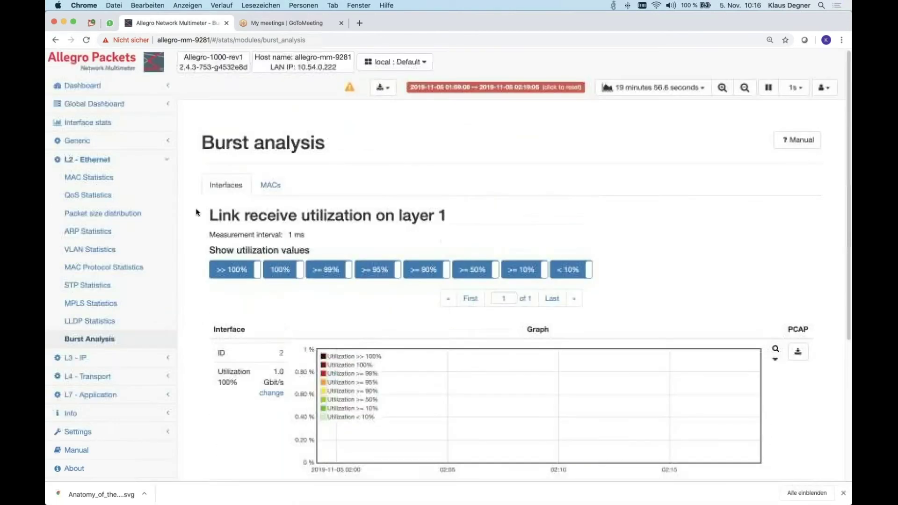
left_click(83, 85)
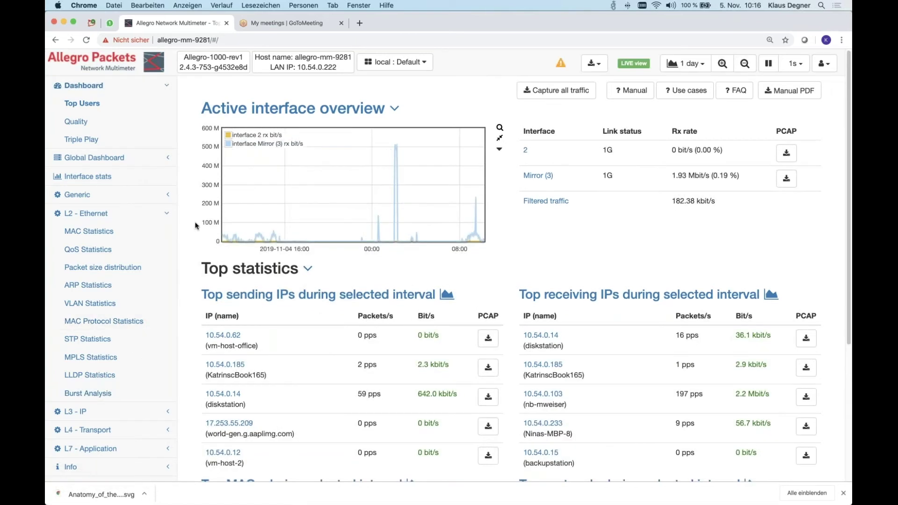
left_click(108, 304)
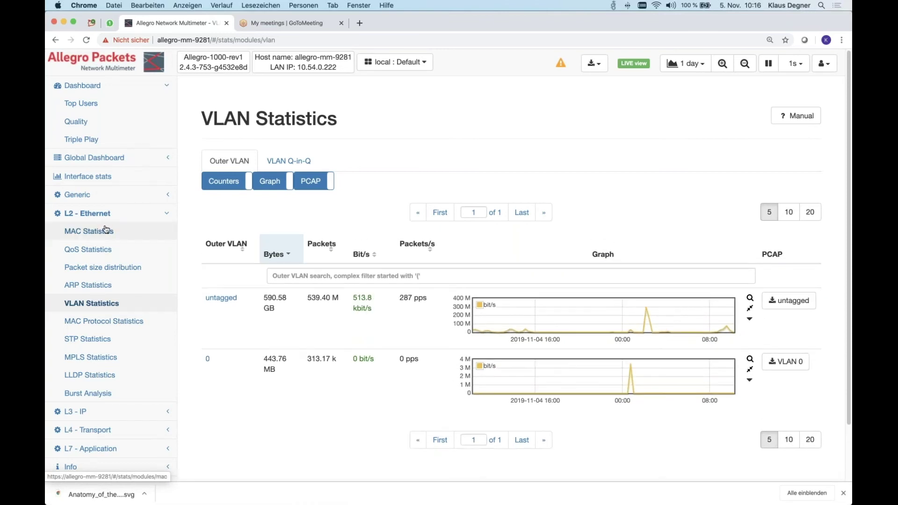
Filter the MAC statistics for ff:ff and open the details of the broadcast address ff:ff:ff:ff:ff:ff
left_click(107, 230)
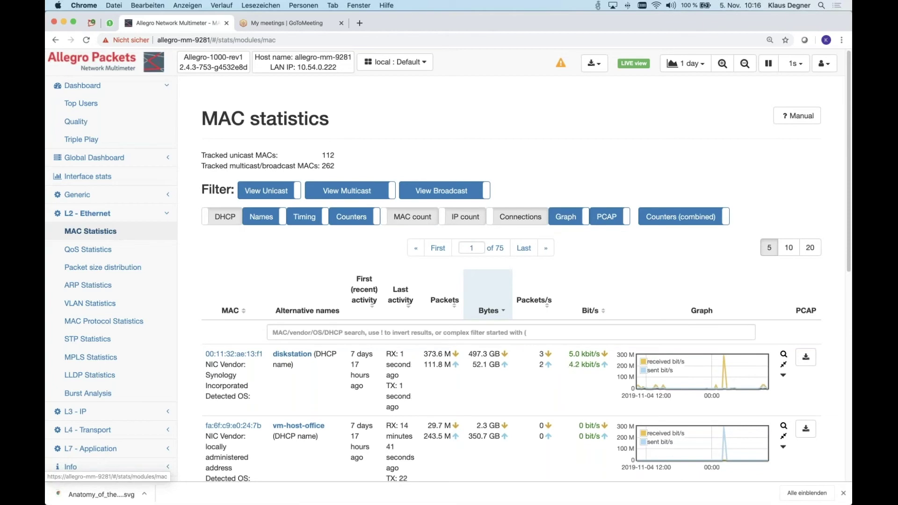
left_click(425, 332)
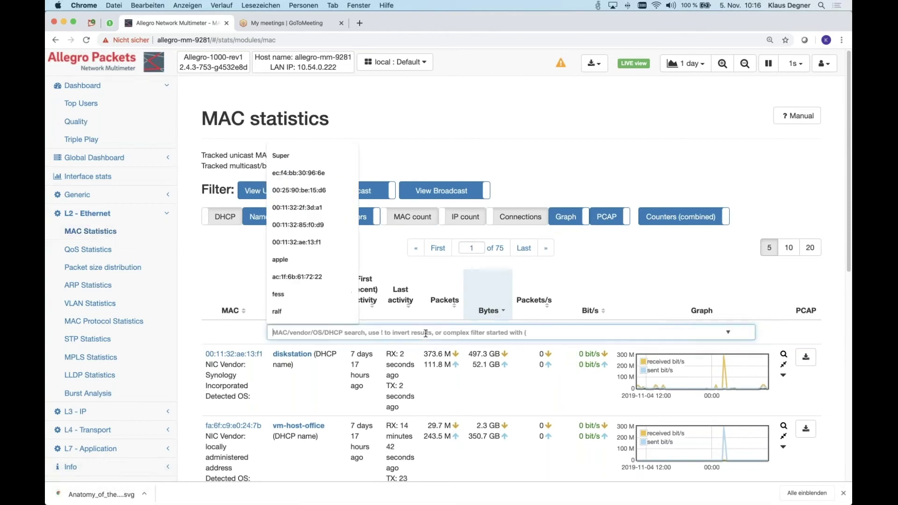
left_click(200, 292)
left_click(288, 330)
type("f")
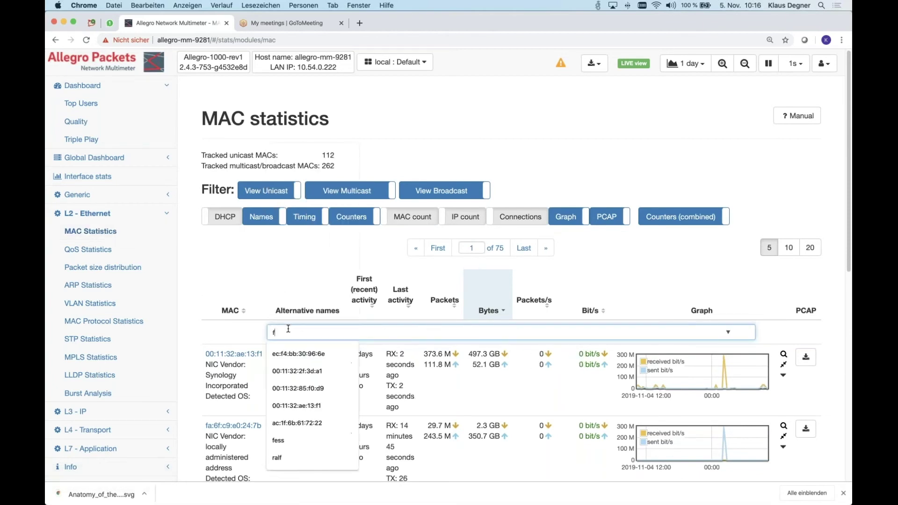
type("f:ff")
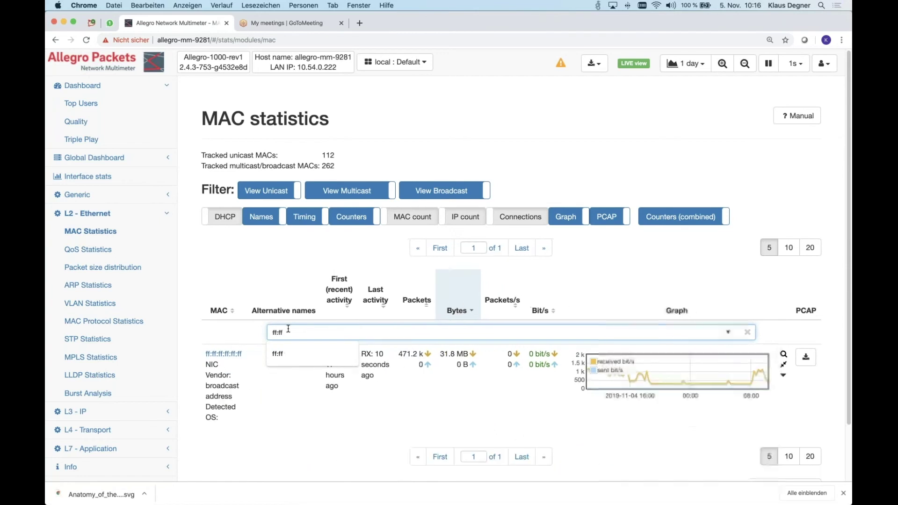
left_click(253, 363)
left_click(237, 355)
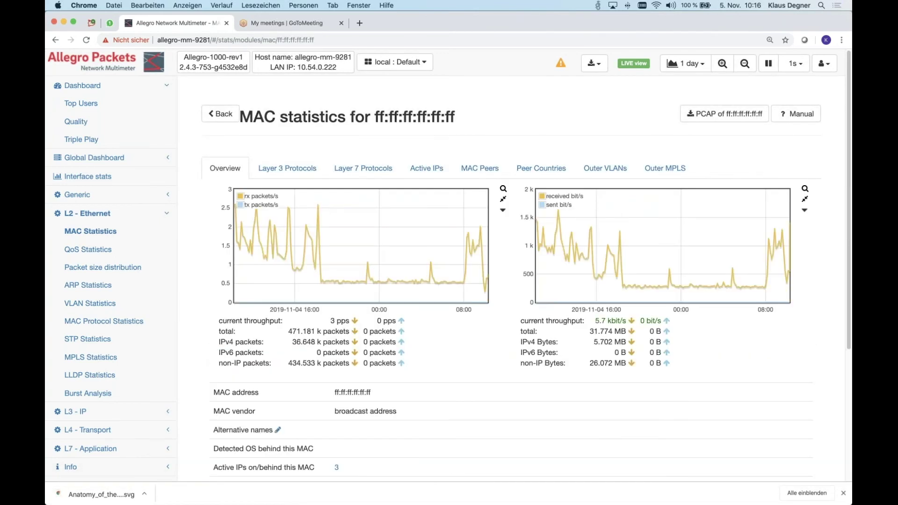
Show the MAC peers of the broadcast address and hide their counters columns
left_click(482, 173)
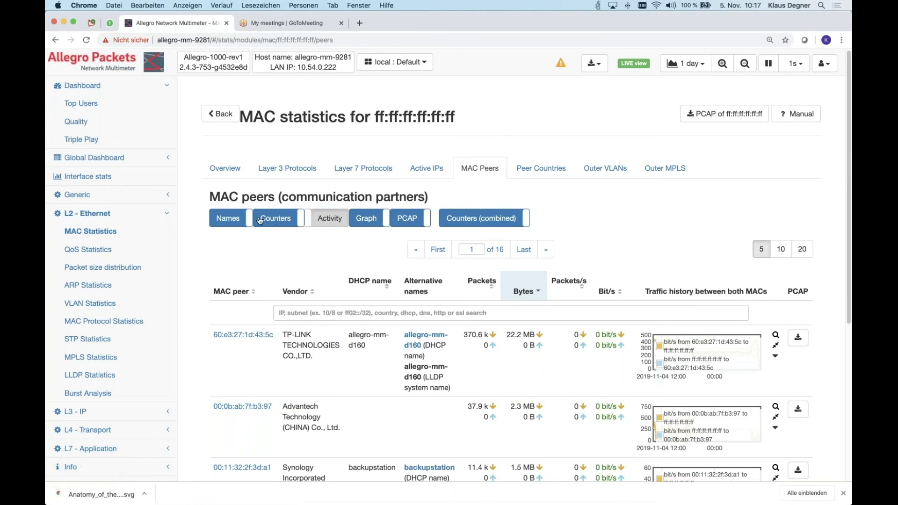
left_click(276, 217)
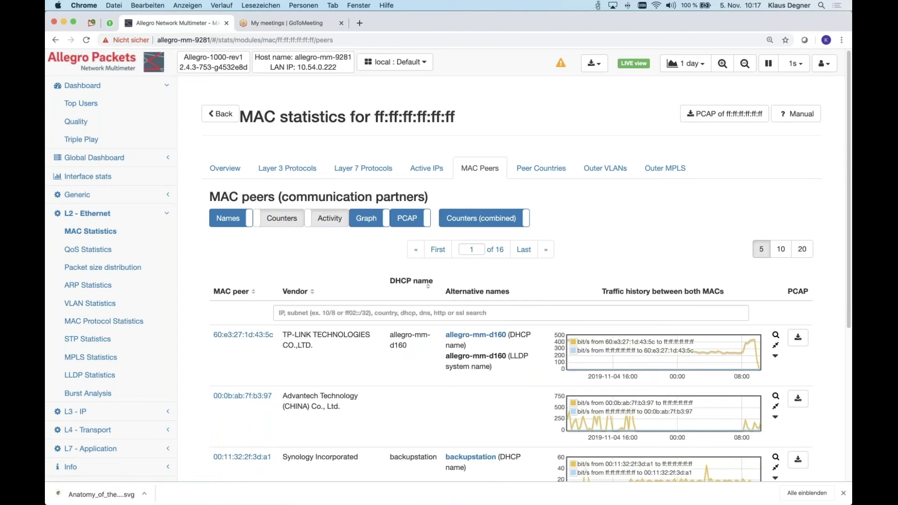
Zoom the first MAC peer's traffic history to about 03:22–07:22, and reset to the live view
mouse_move(705, 350)
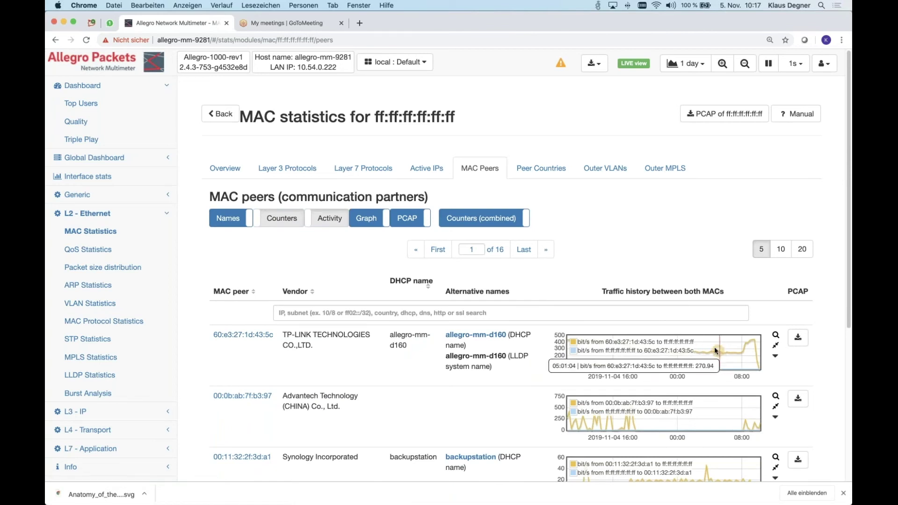
left_click_drag(705, 350, 736, 346)
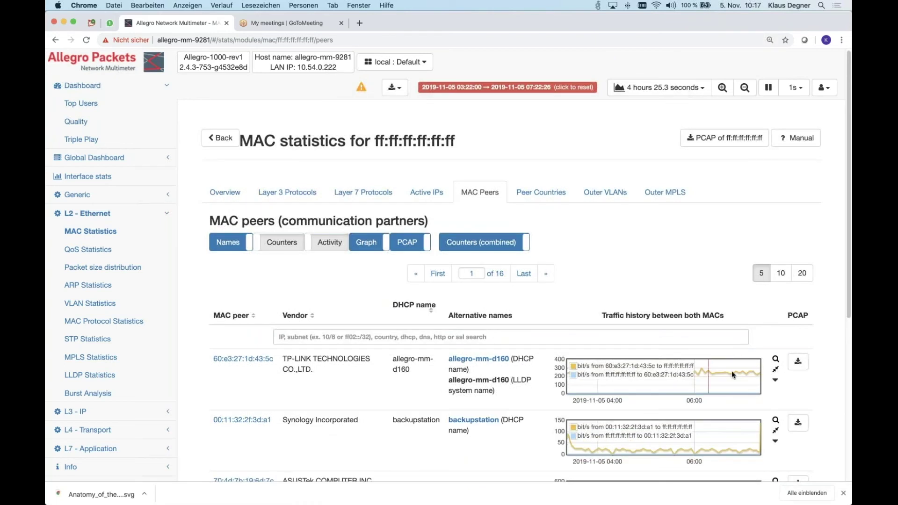
left_click(798, 367)
left_click(452, 89)
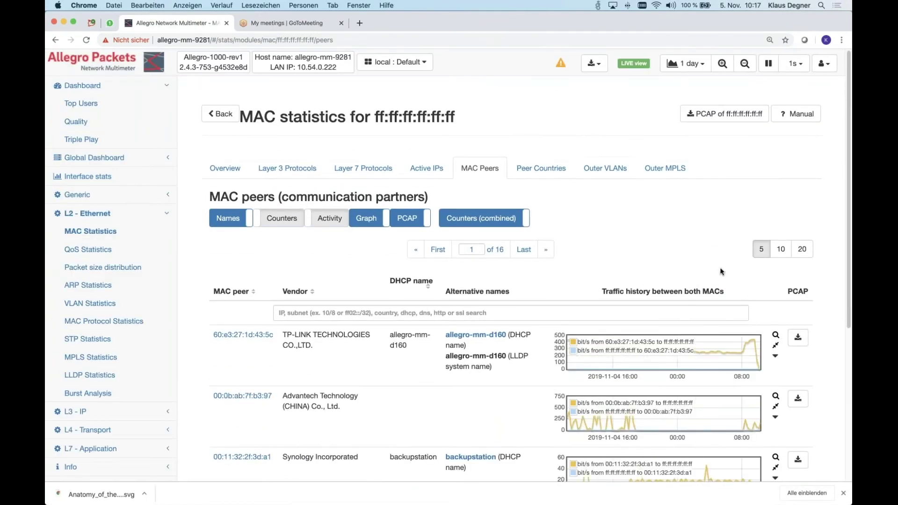
Open the layer 3 IP statistics and dismiss the capture settings without starting a capture
left_click(90, 213)
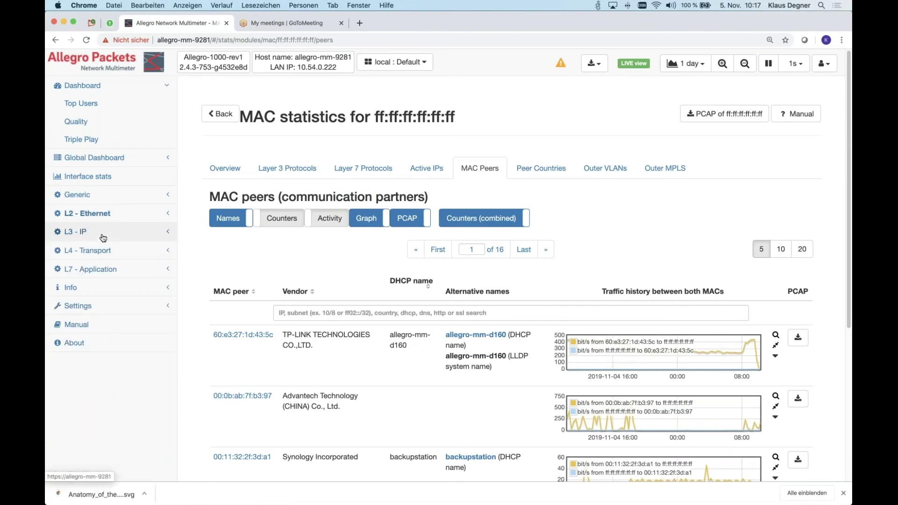
left_click(103, 236)
left_click(231, 111)
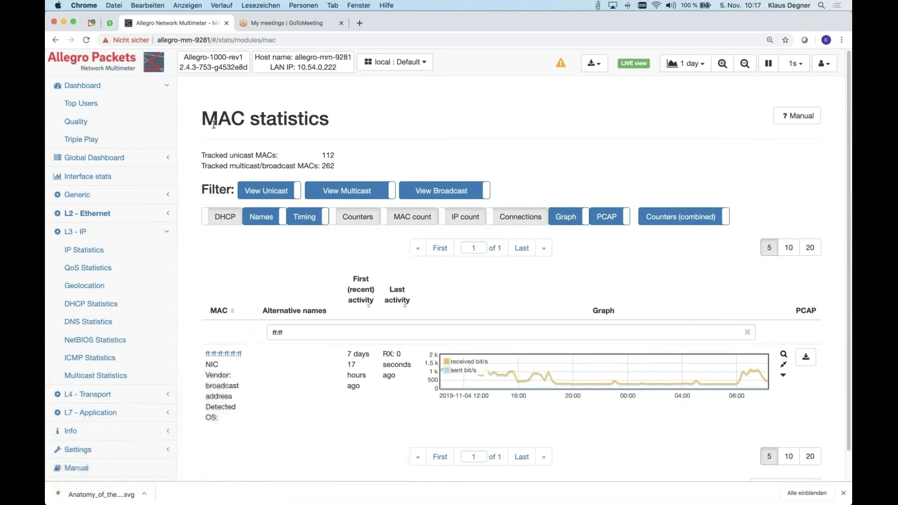
left_click(85, 250)
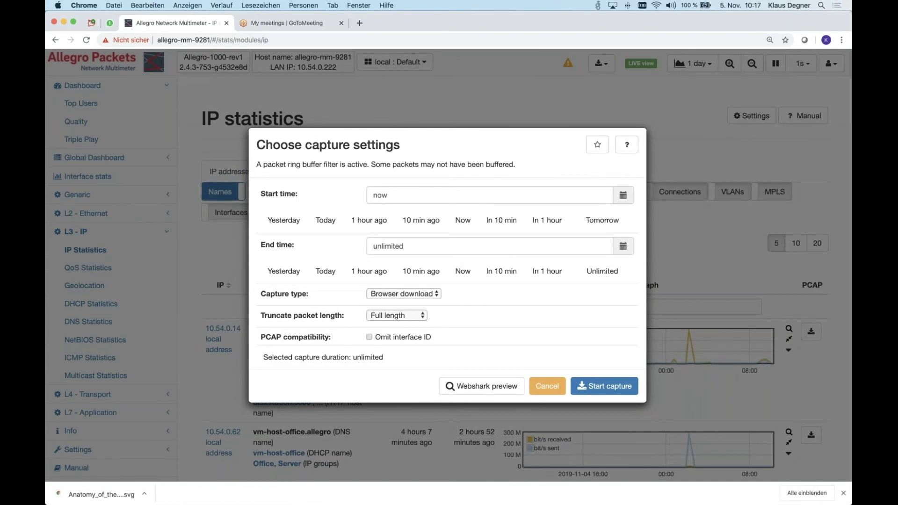
left_click(554, 387)
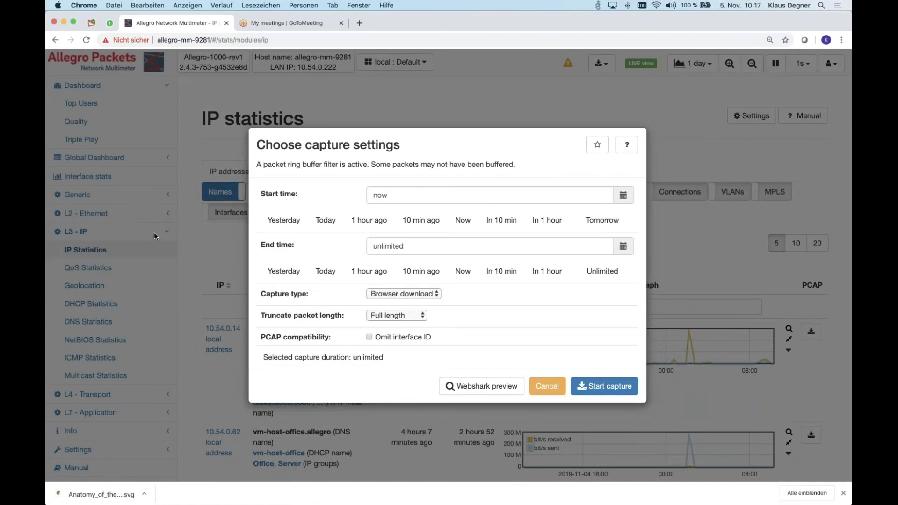
left_click(533, 387)
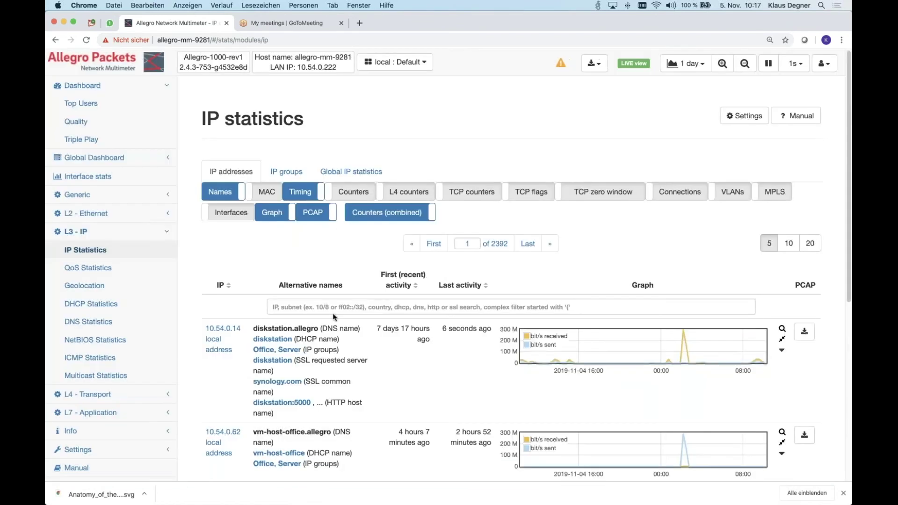
Return to the MAC statistics and reopen the MAC peers of the broadcast address ff:ff:ff:ff:ff:ff
left_click(116, 214)
left_click(90, 231)
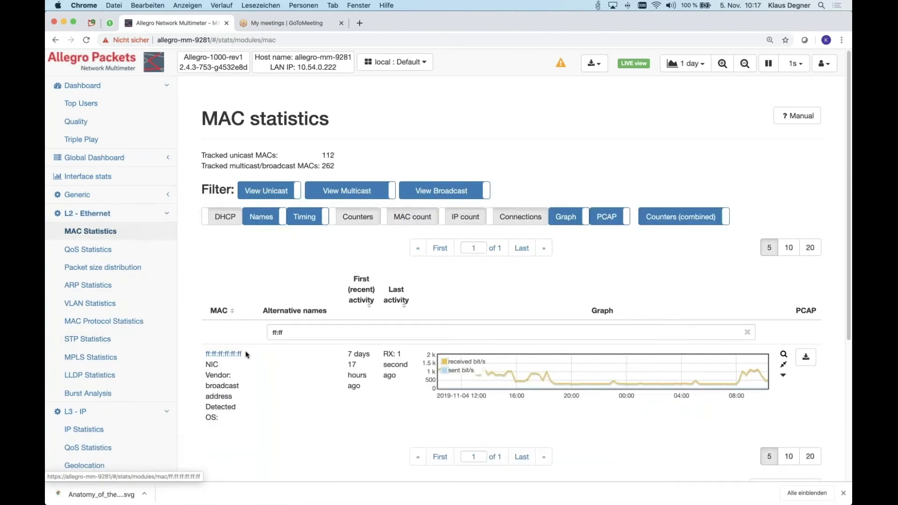
left_click(212, 353)
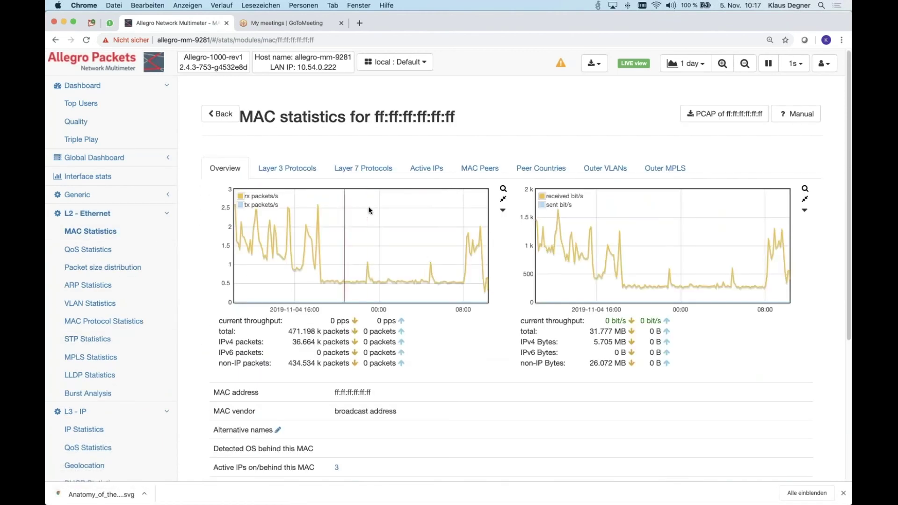
left_click(480, 168)
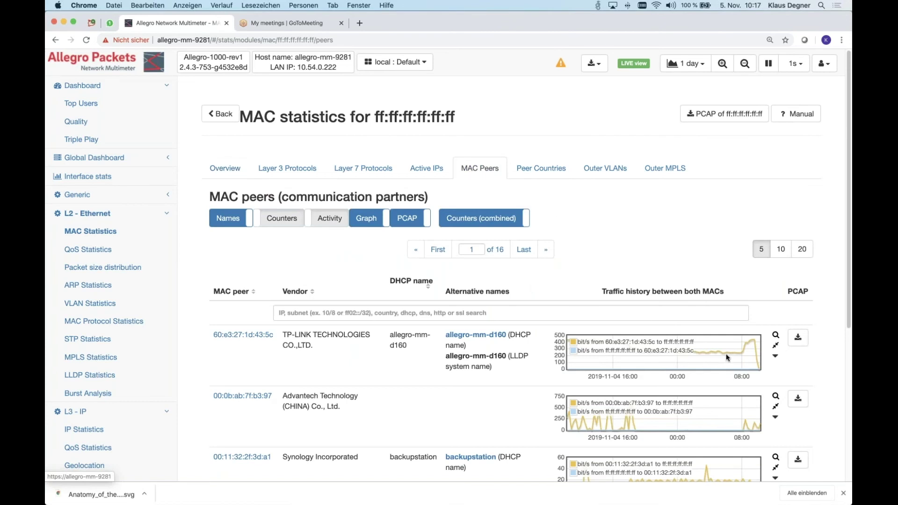
Zoom the first MAC peer's traffic history to about 03:30–08:06 and examine its packets in a Webshark preview
left_click_drag(705, 355, 742, 355)
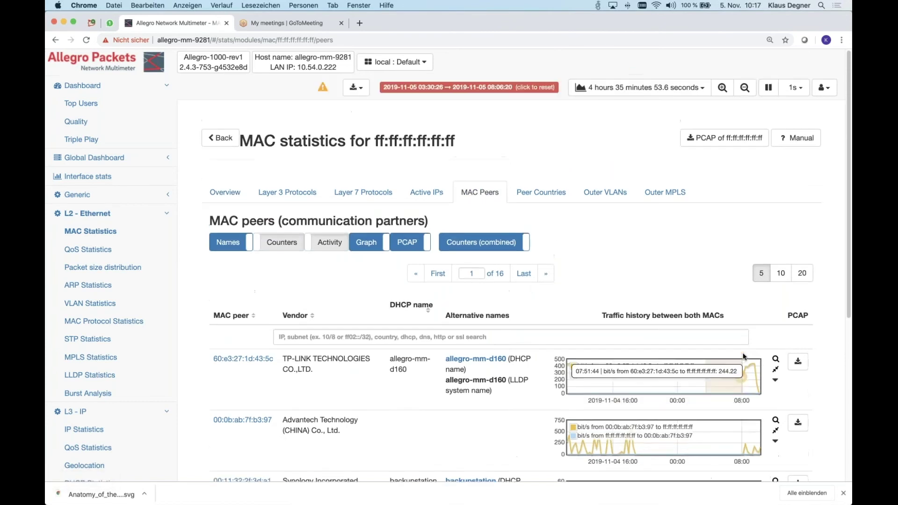
left_click(797, 365)
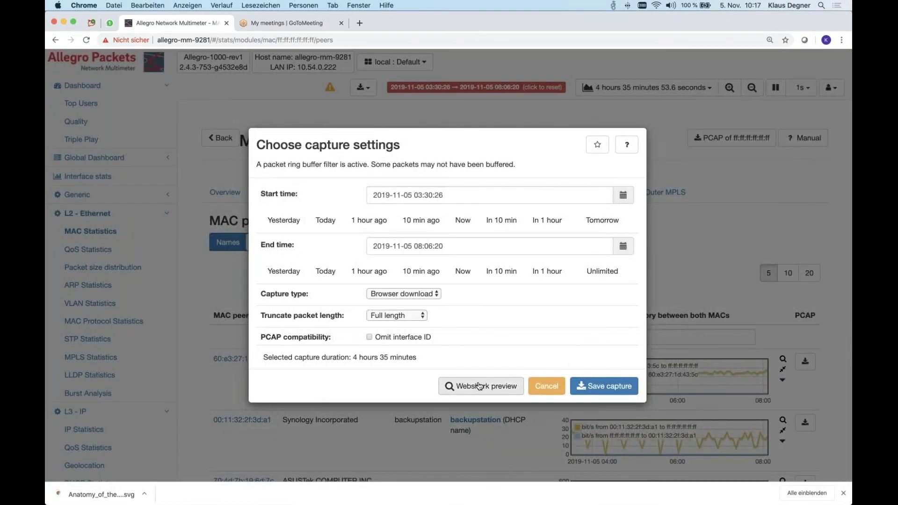
left_click(476, 386)
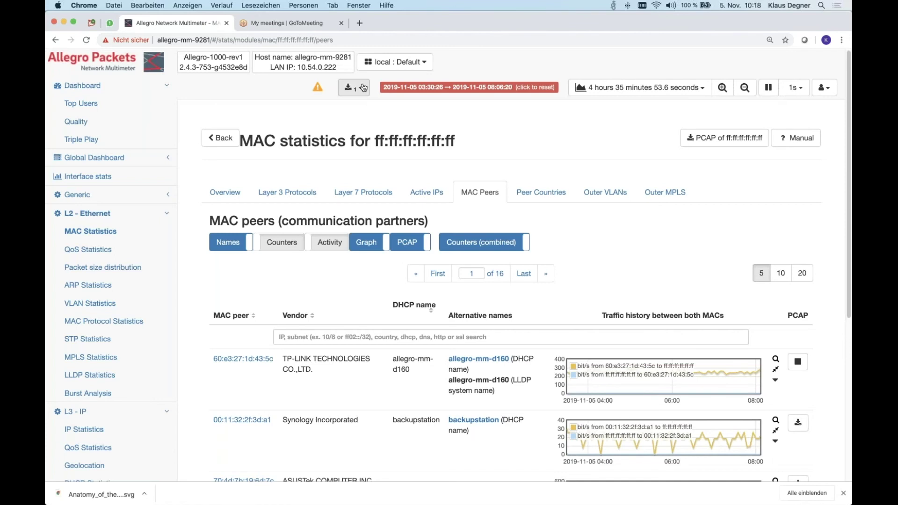
left_click(346, 87)
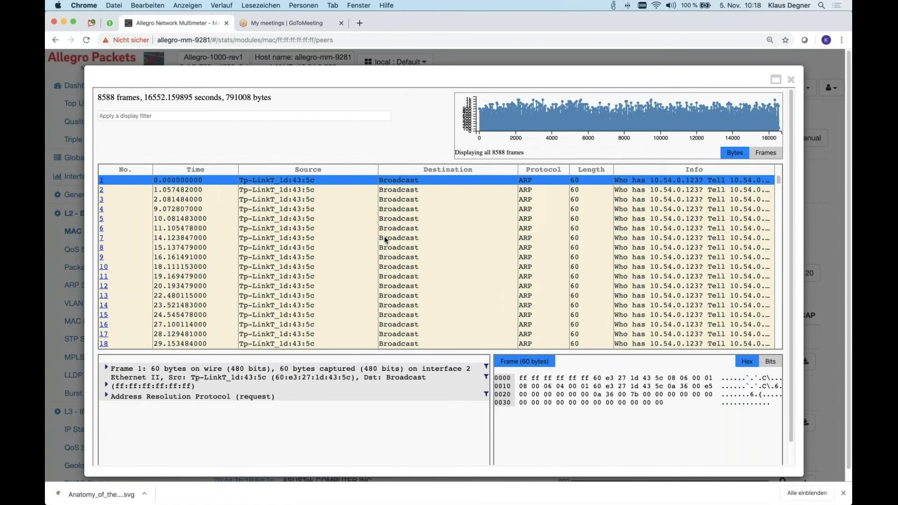
scroll(327, 262, "down", 5)
scroll(321, 267, "up", 5)
left_click(790, 79)
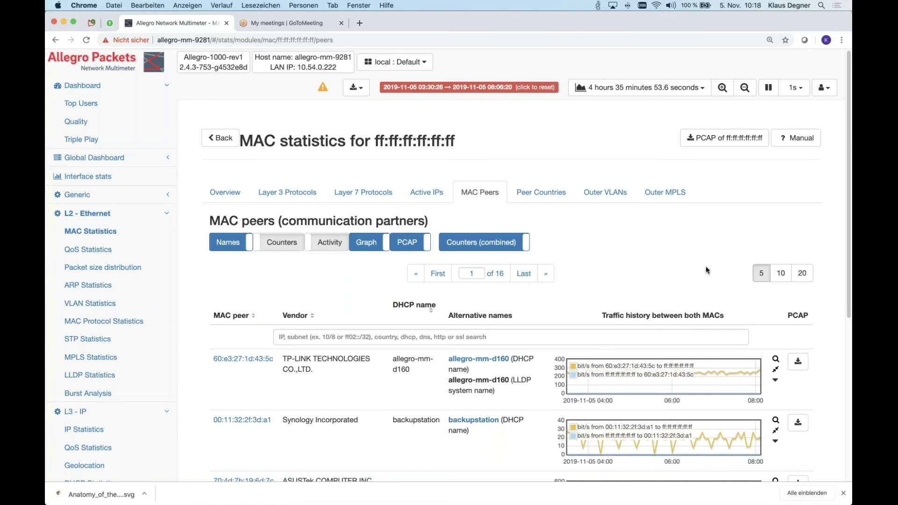
Reset to the live view and open the layer 3 IP statistics with a 1 minute live time range
left_click(512, 86)
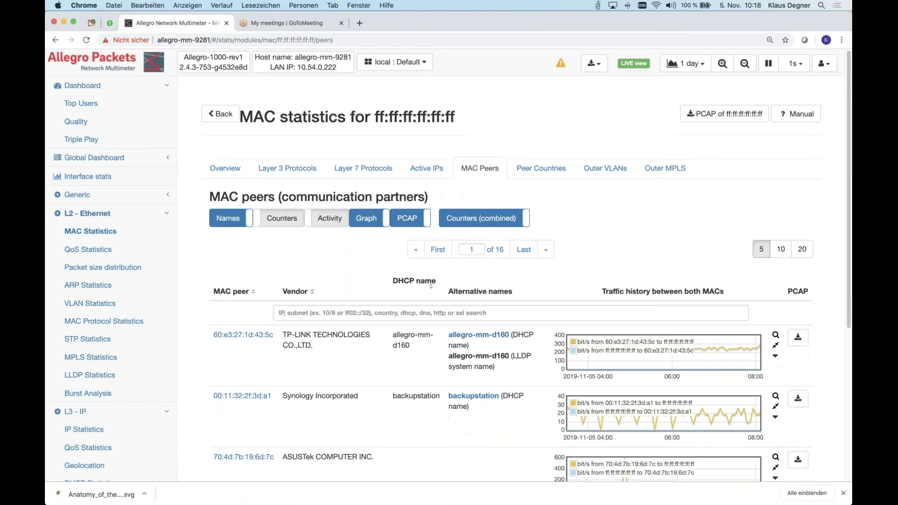
left_click(113, 431)
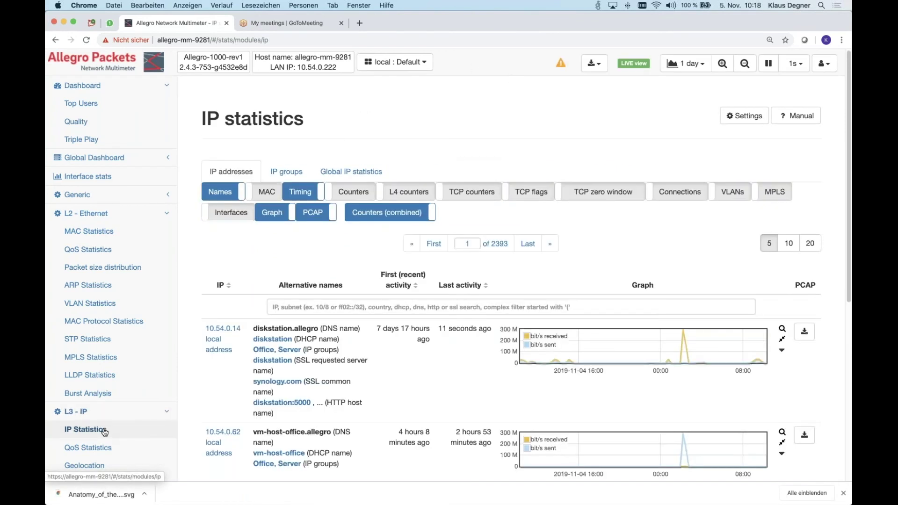
left_click(144, 219)
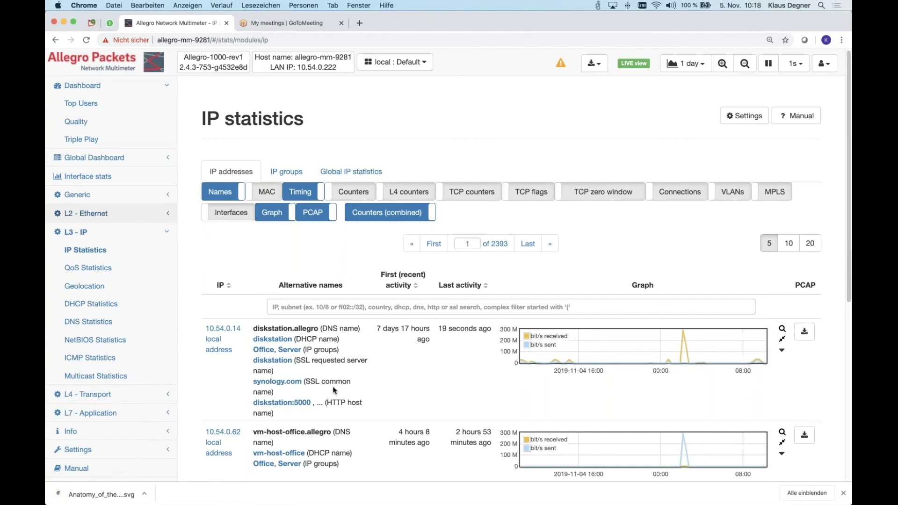
left_click(695, 63)
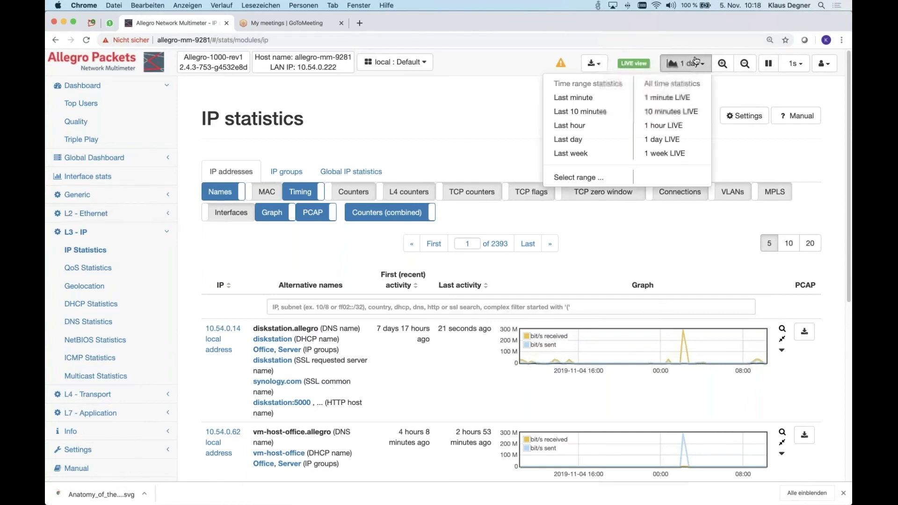
left_click(669, 97)
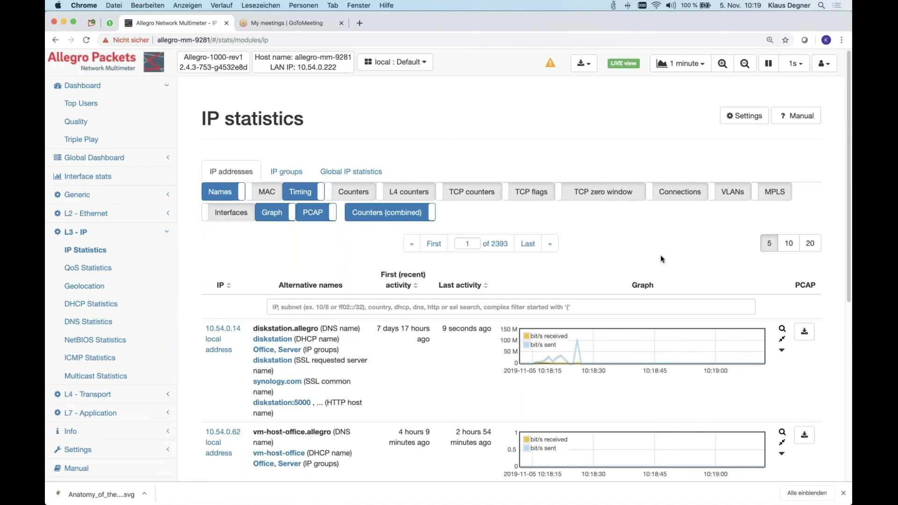
Filter the IP addresses for "heynen" and open the peers of the matching address 217.21.184.220
left_click(397, 306)
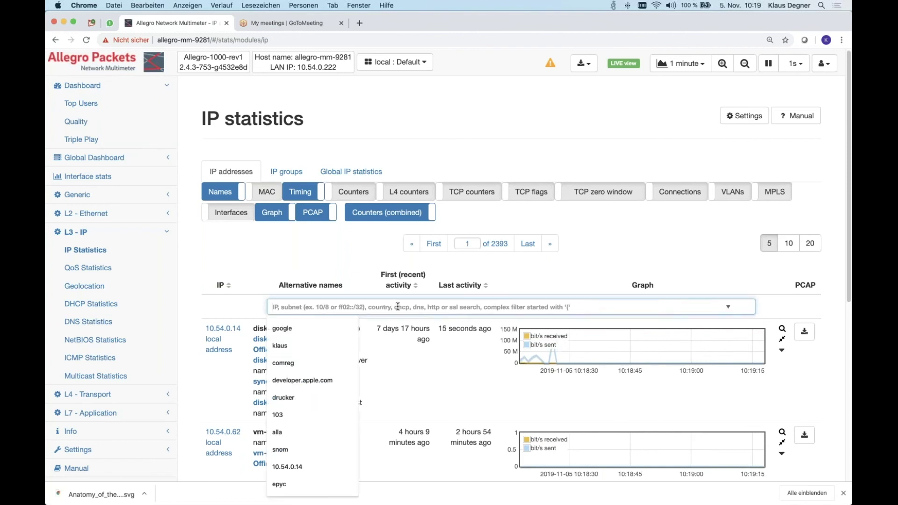
type("heynen")
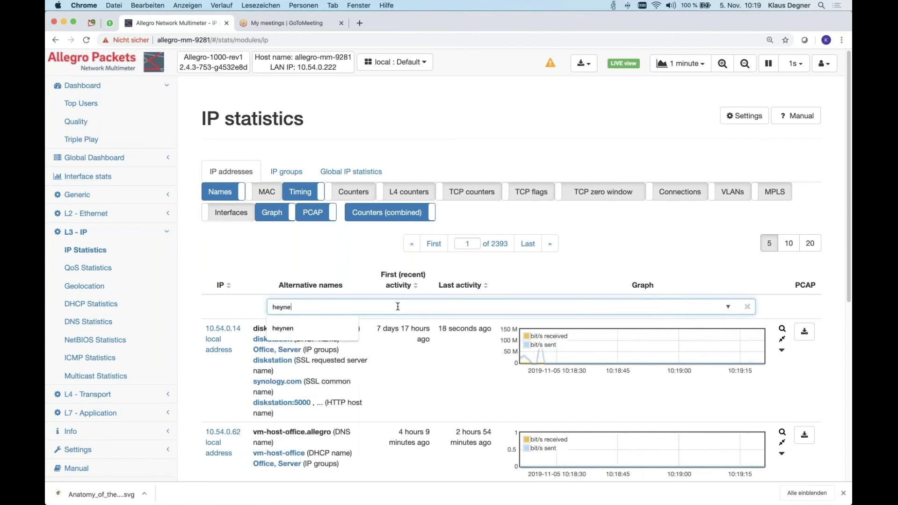
left_click(357, 369)
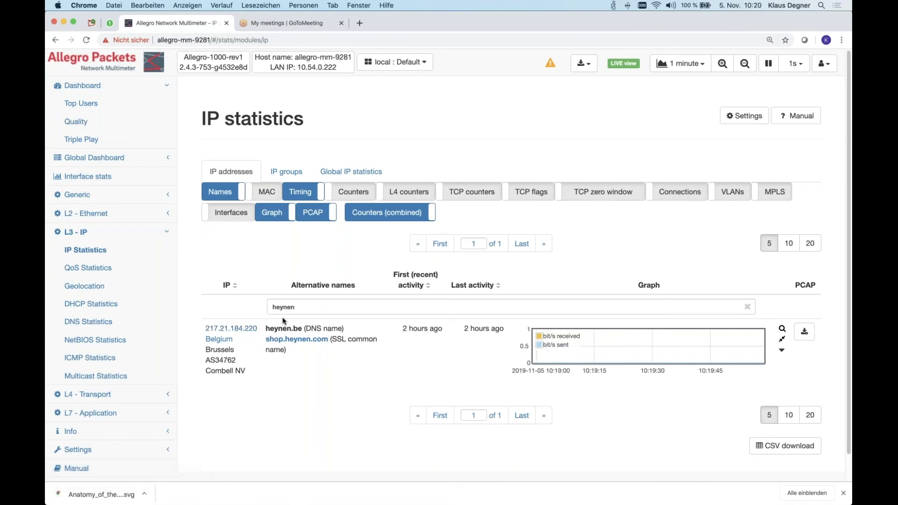
left_click(231, 328)
left_click(434, 269)
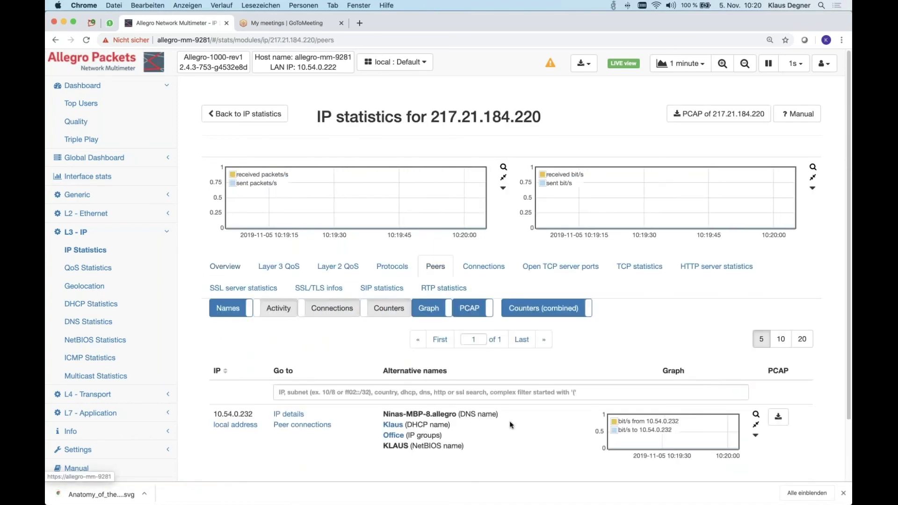
scroll(510, 407, "down", 3)
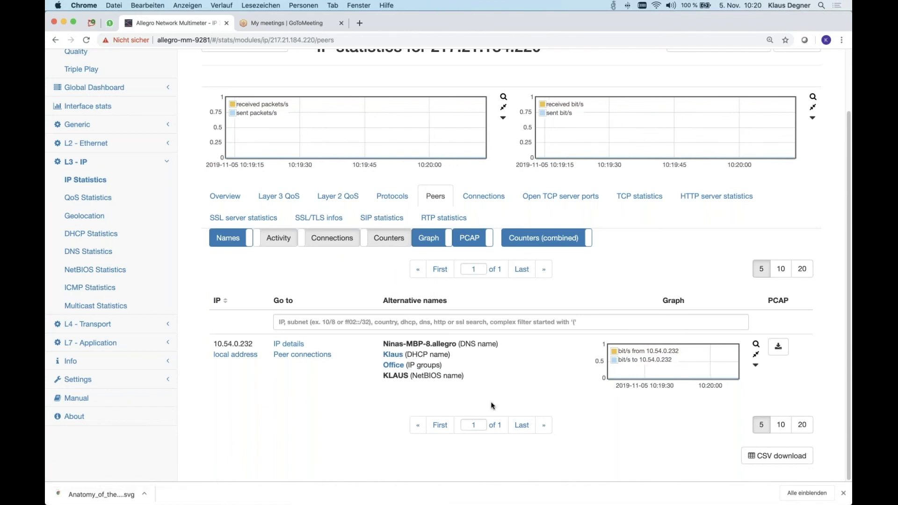
left_click(755, 356)
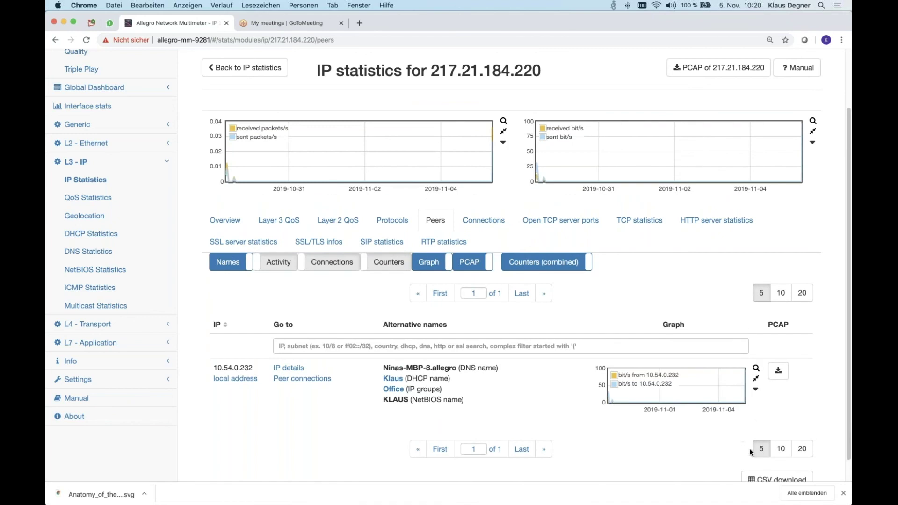
mouse_move(536, 168)
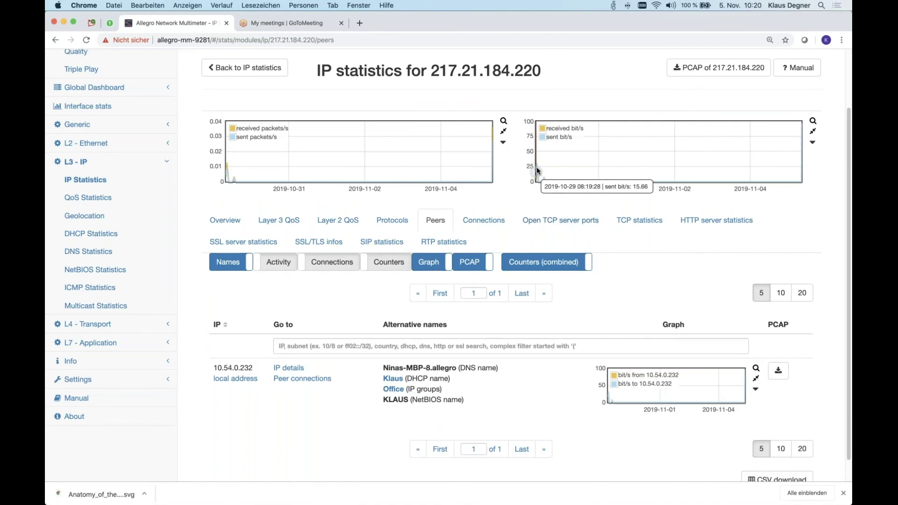
mouse_move(630, 401)
left_click_drag(630, 398, 589, 398)
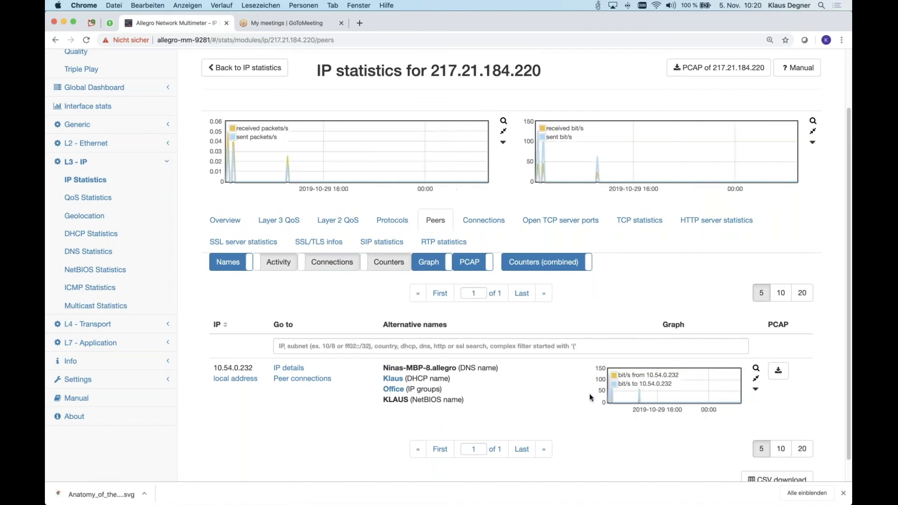
Examine the packets exchanged with peer 10.54.0.232 in a Webshark preview and close it
left_click(776, 372)
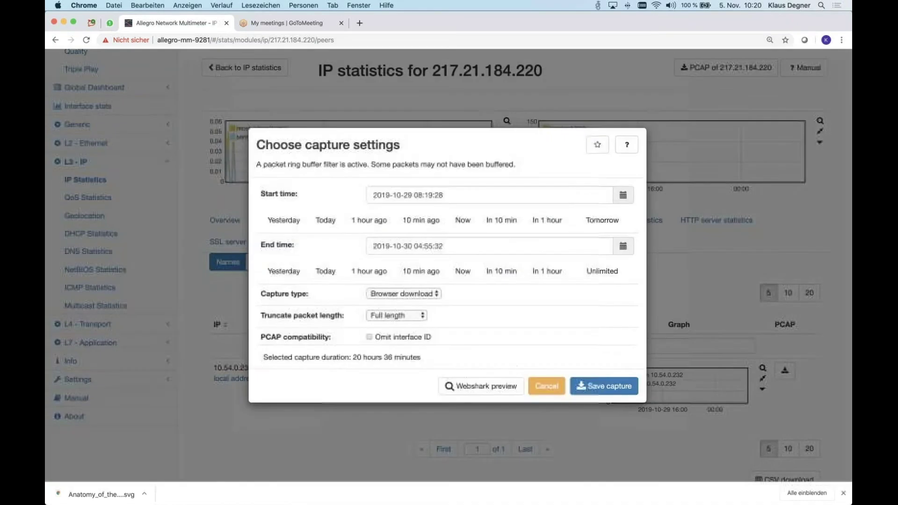
left_click(504, 384)
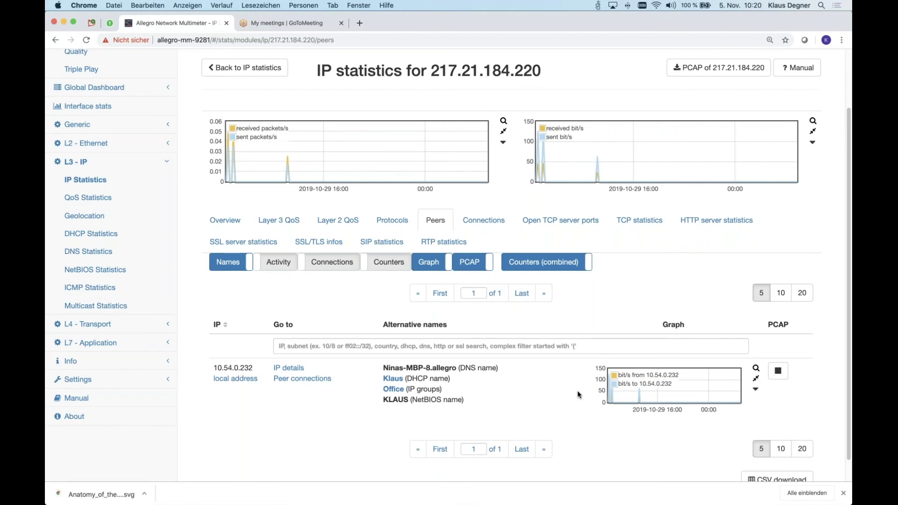
left_click(756, 368)
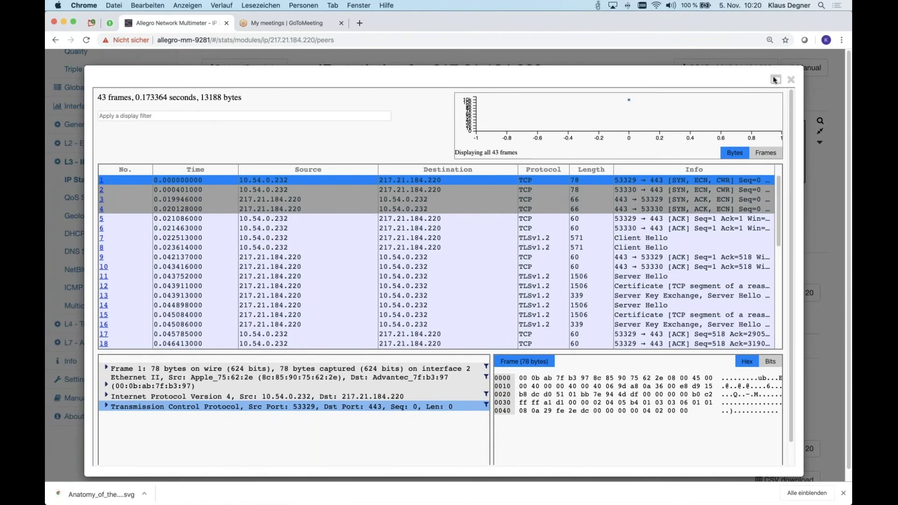
left_click(791, 80)
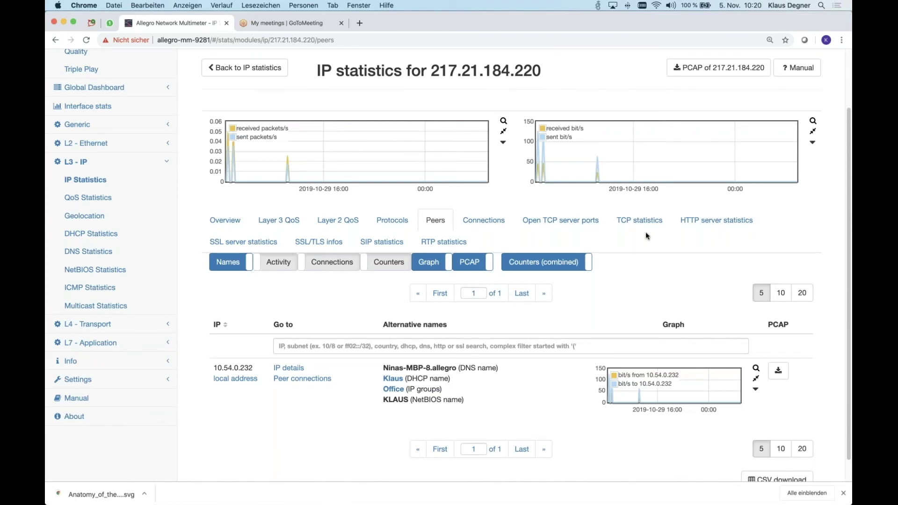
Review the connections of 217.21.184.220 and open its TCP statistics
left_click(486, 224)
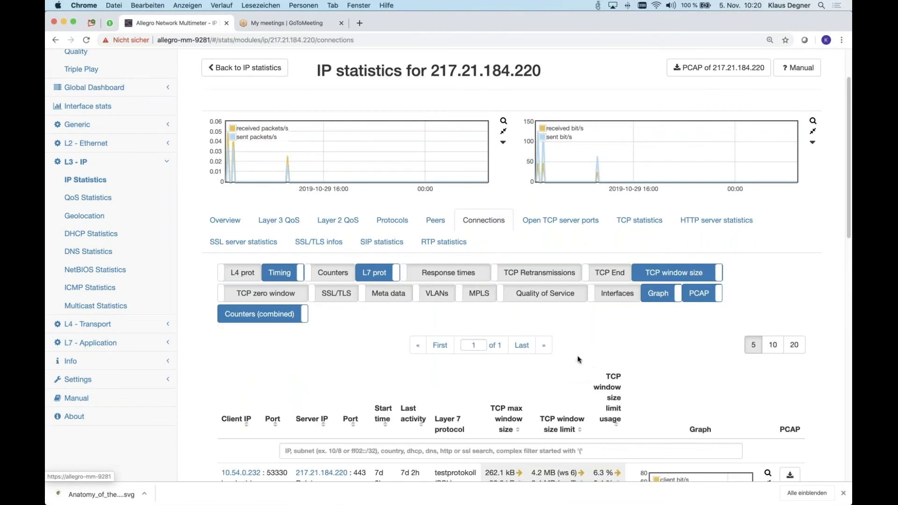
scroll(579, 360, "down", 6)
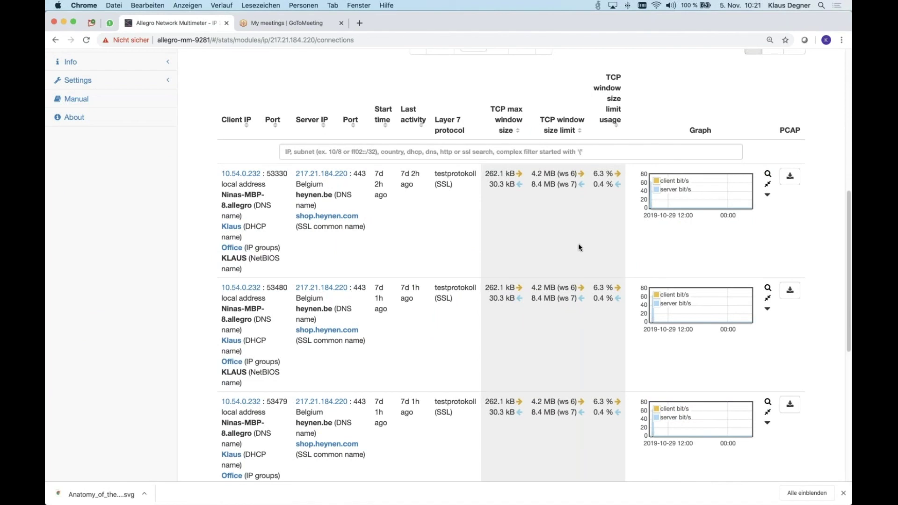
scroll(557, 240, "up", 6)
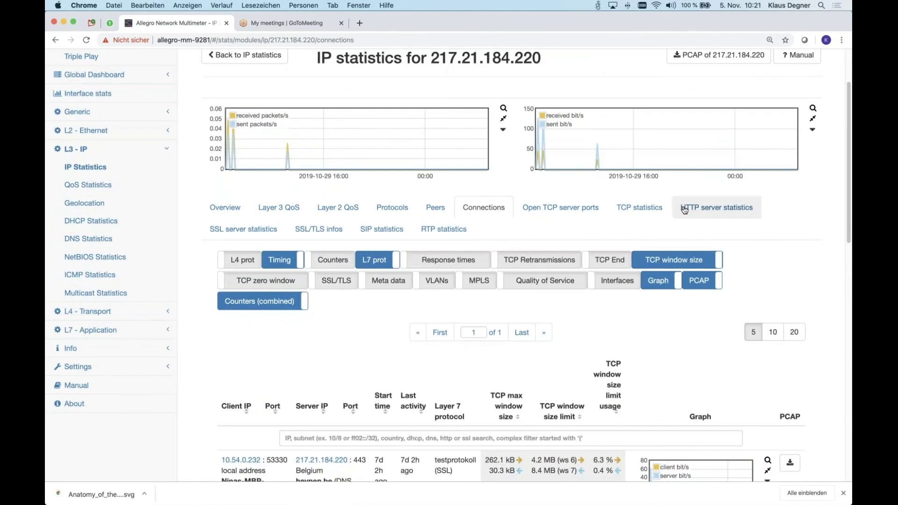
left_click(650, 210)
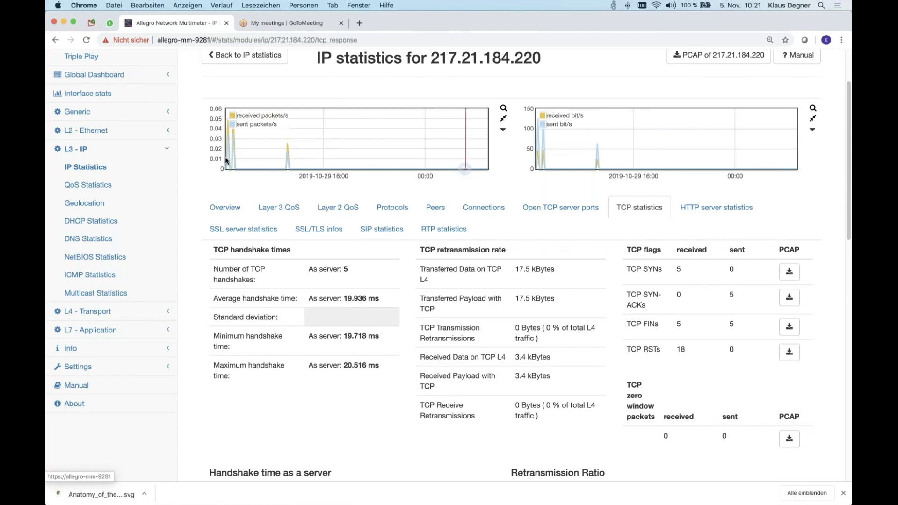
Return to the IP statistics list, reset to the live view, and clear the "heynen" filter
left_click(94, 166)
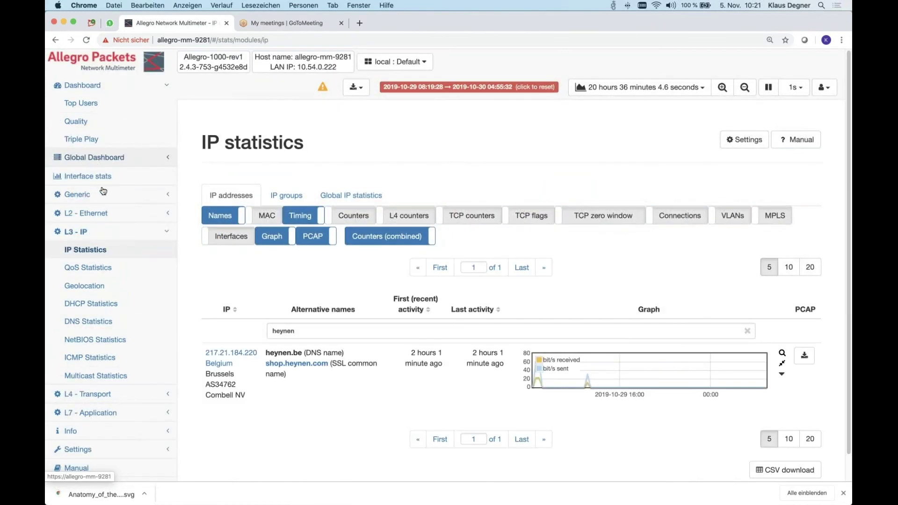
left_click(523, 87)
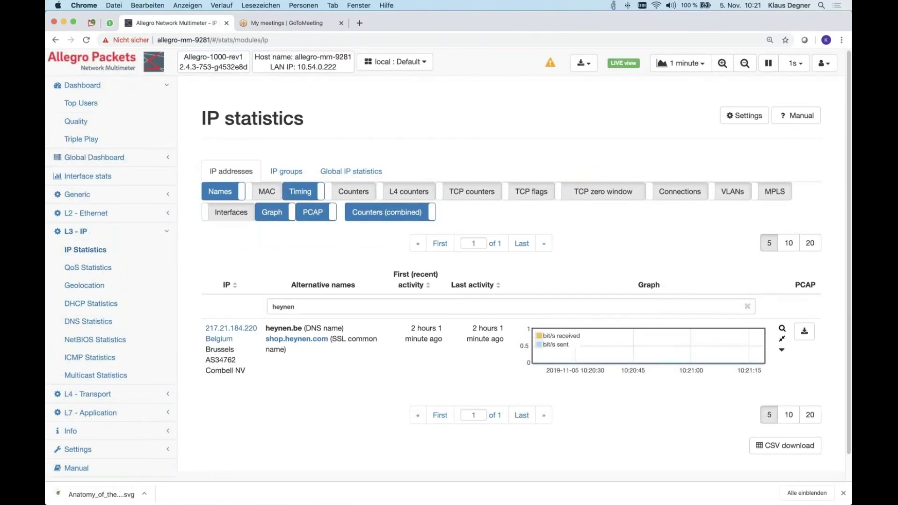
left_click(287, 307)
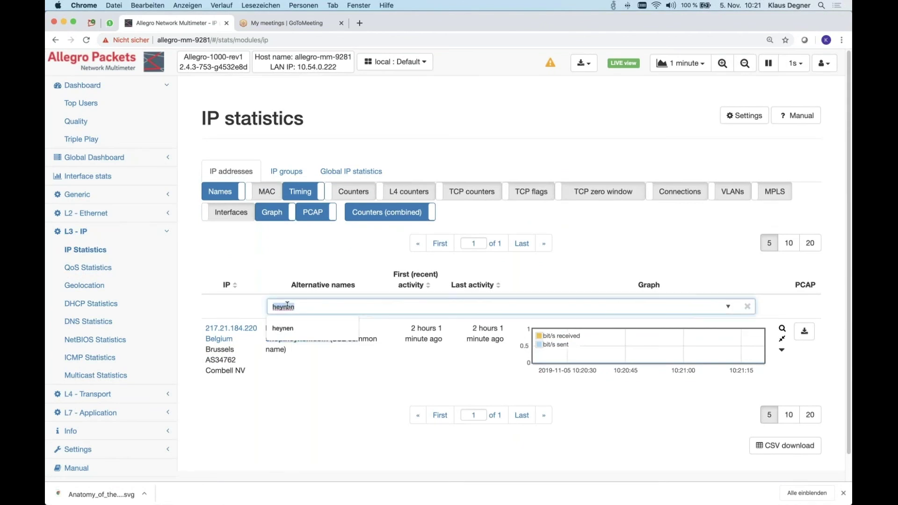
key("BackSpace")
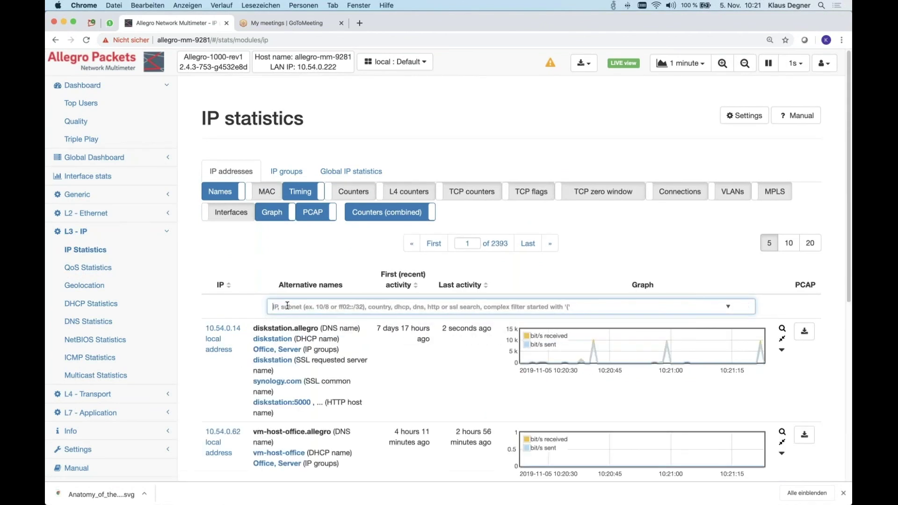